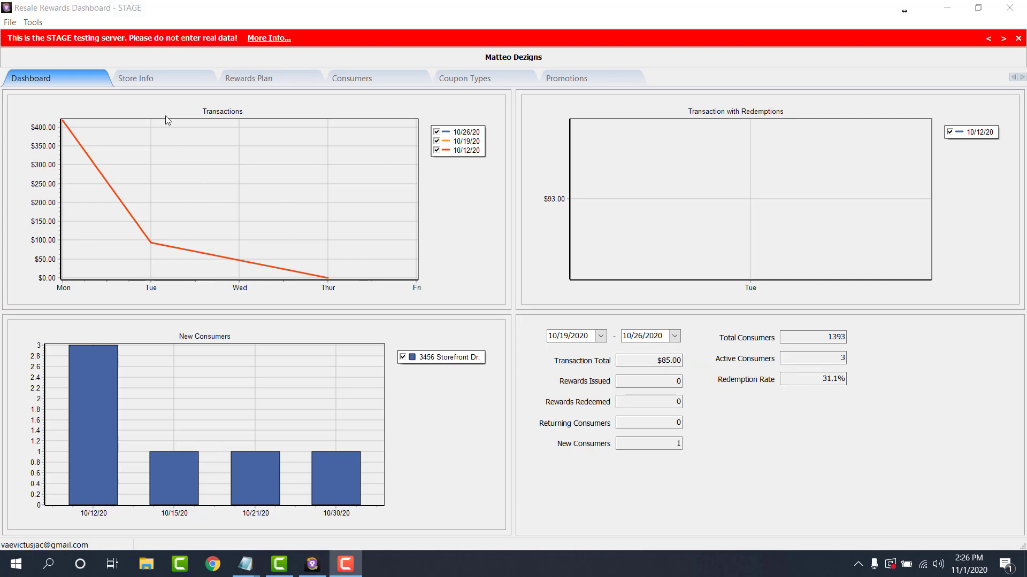
Show the Support location's store info and start adding its opening hours.
click(168, 80)
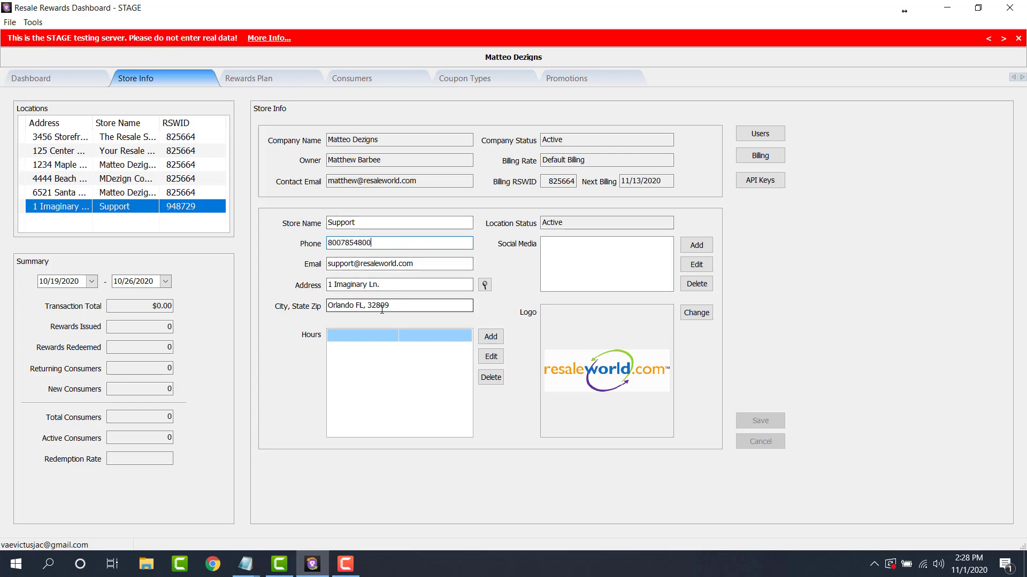
click(495, 339)
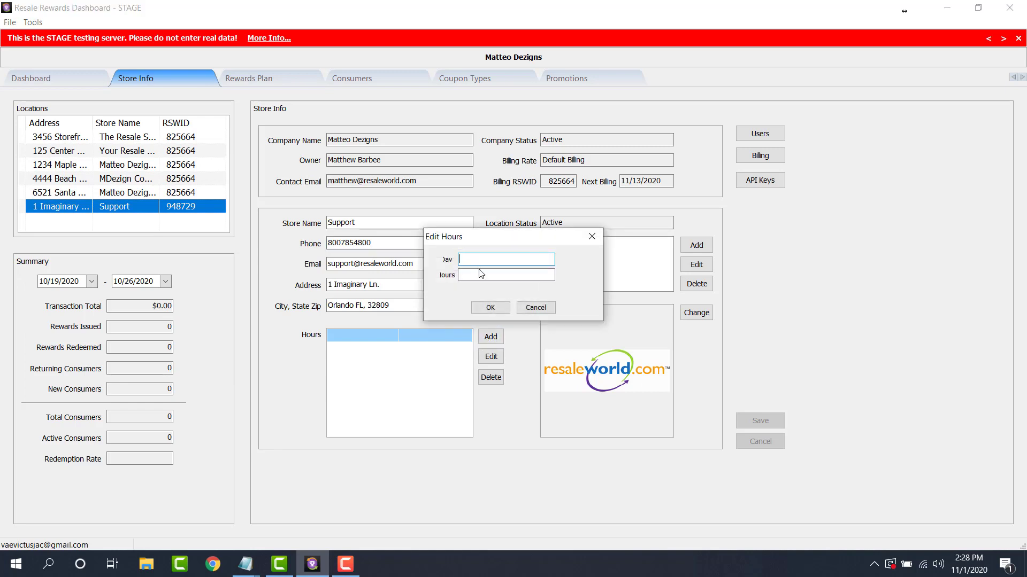
Enter Monday with 9:00AM to 6:00PM as the Support store's hours, then begin adding a social media link.
text(Monday)
key(Tab)
text(9:)
text(00AM )
text(to 6:oo)
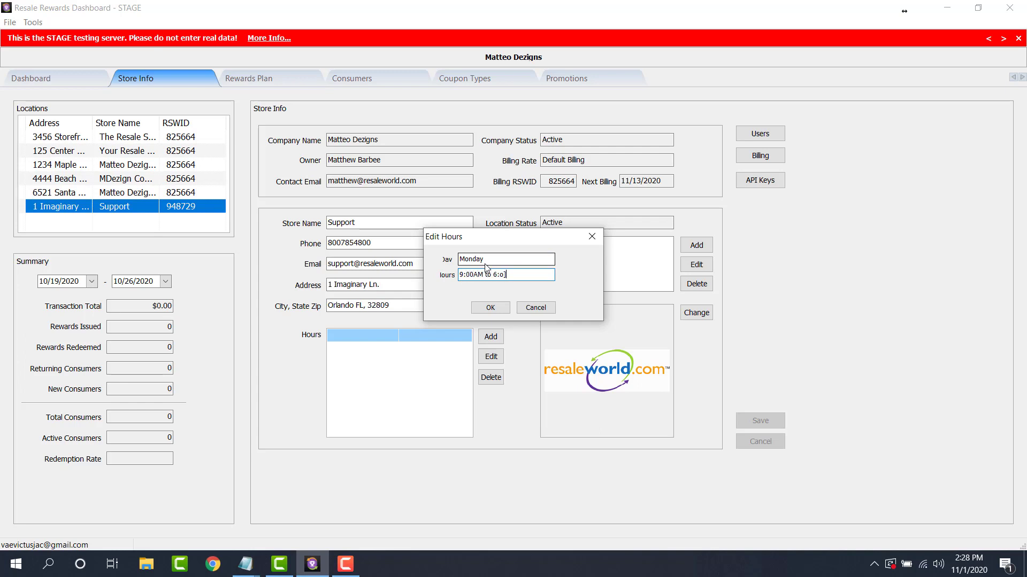
key(BackSpace)
key(BackSpace)
text(00PM)
click(485, 308)
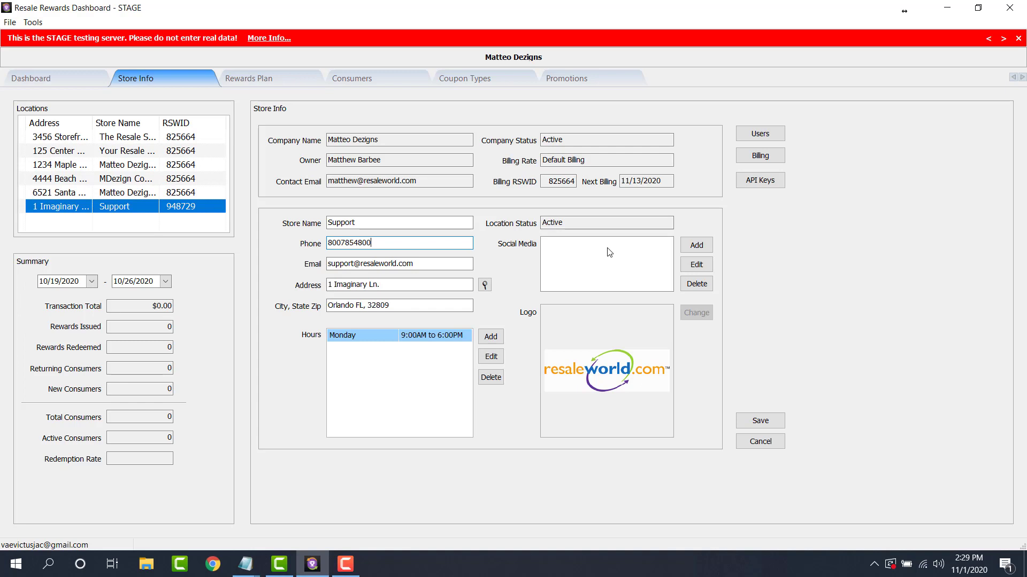
click(690, 245)
Pick Facebook as the social site, cancel without adding a link, and bring up the store's users.
click(549, 259)
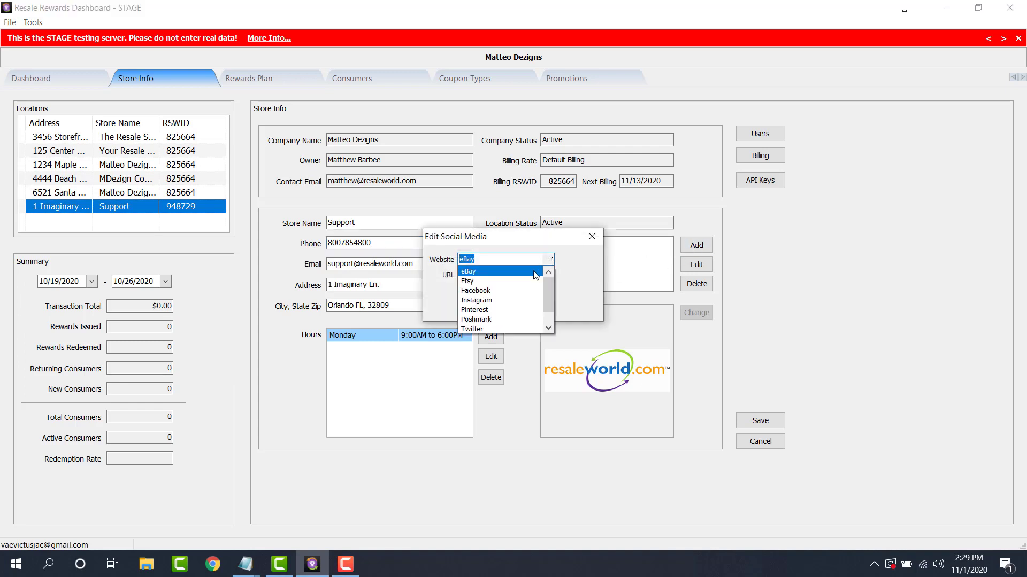
click(485, 292)
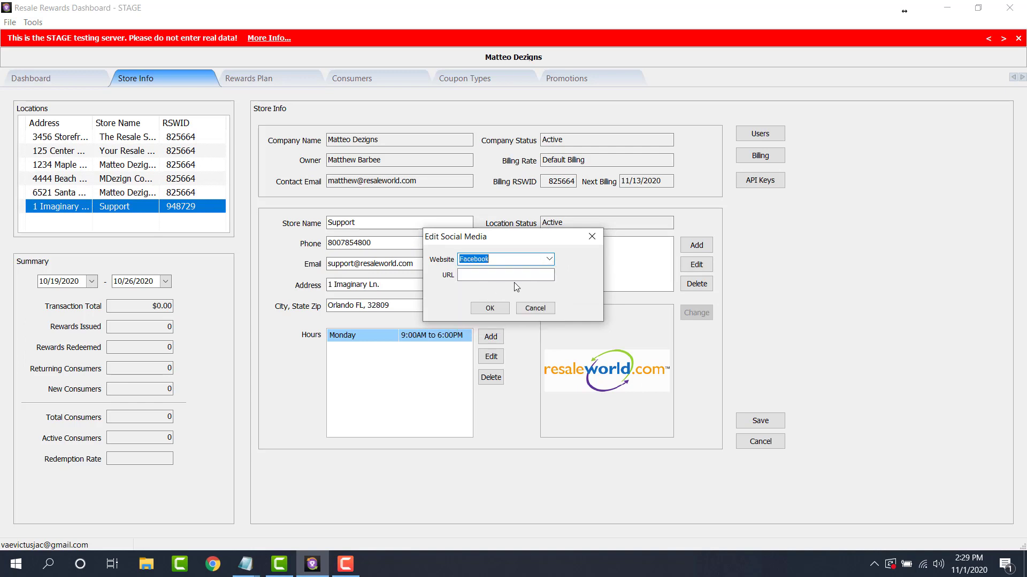
click(465, 279)
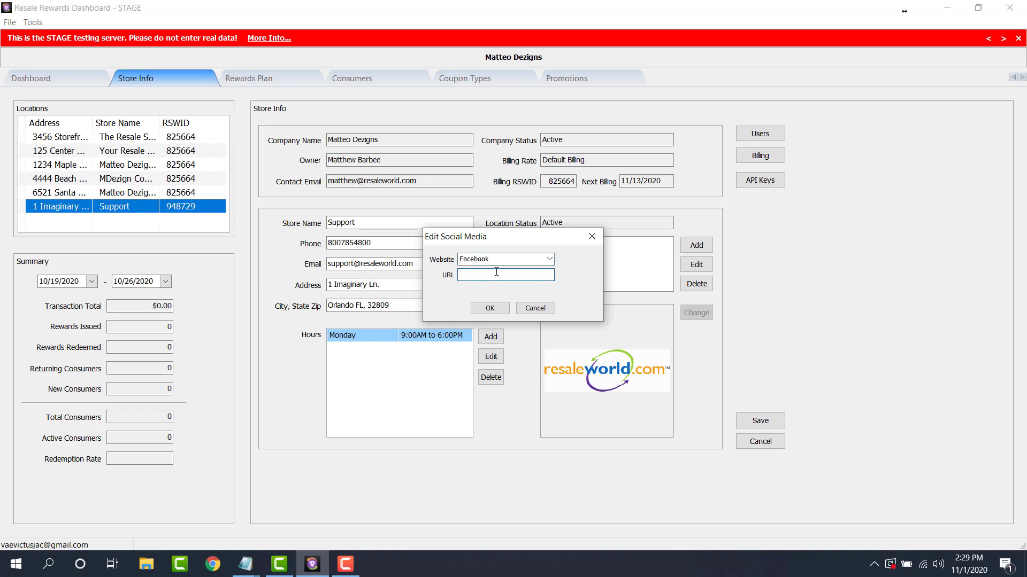
click(542, 306)
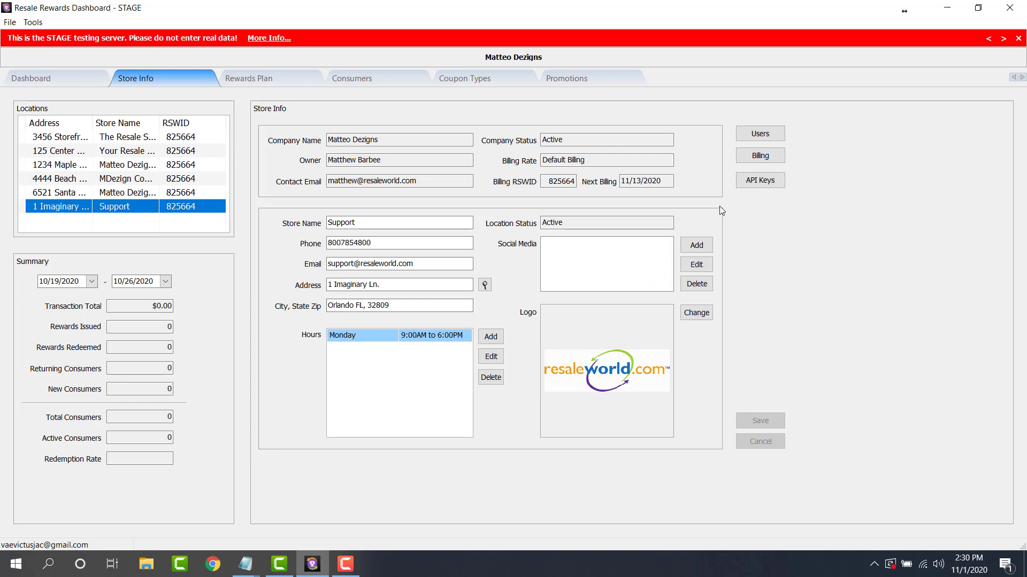
click(760, 140)
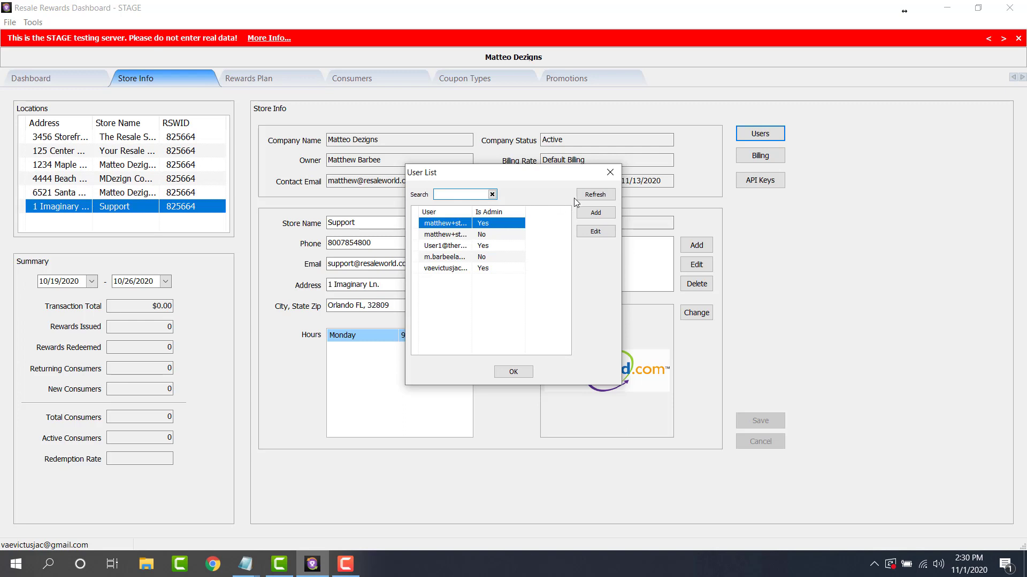
Start a new user entry, cancel it, and close the User List.
click(598, 214)
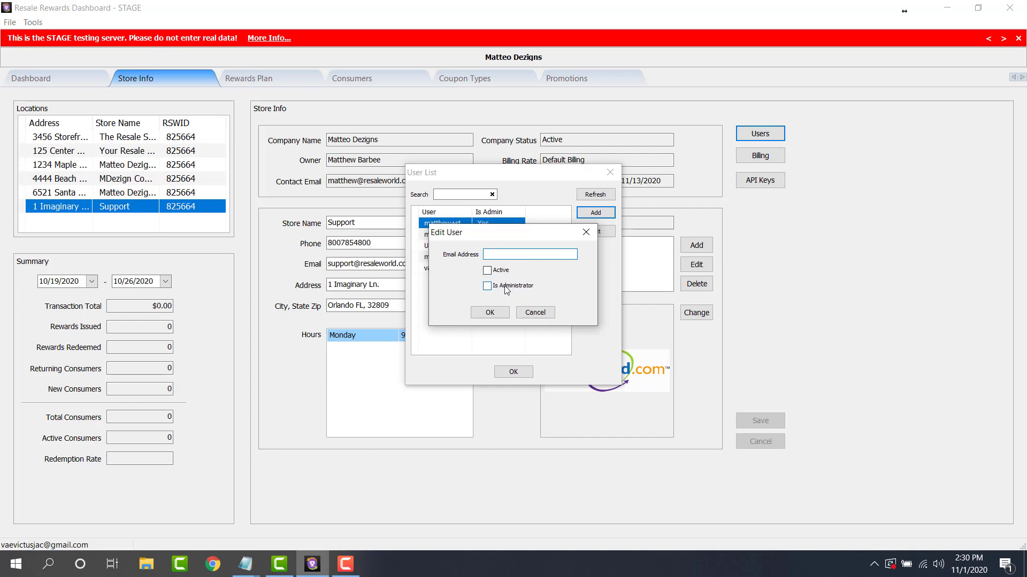
click(534, 313)
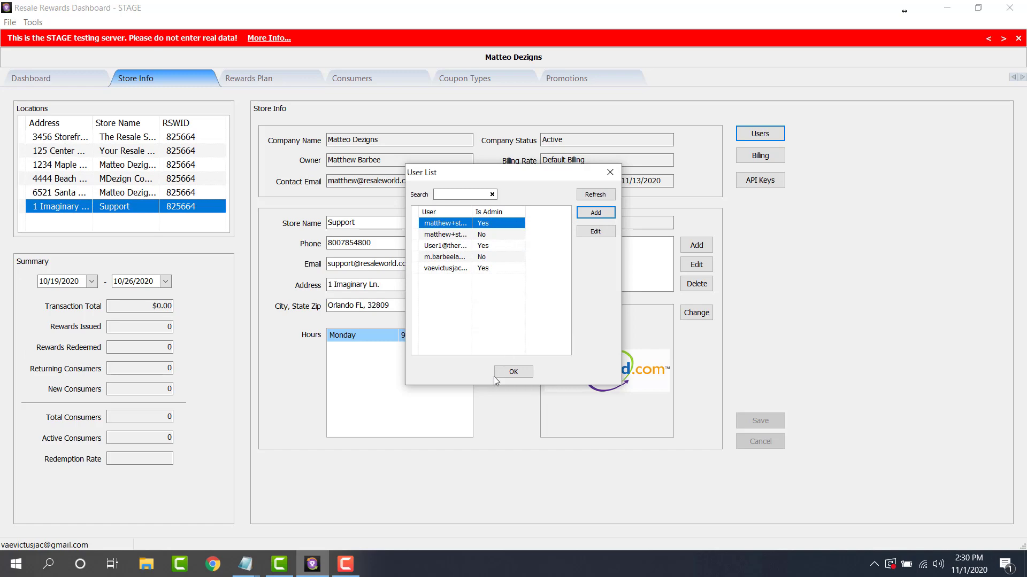
click(514, 372)
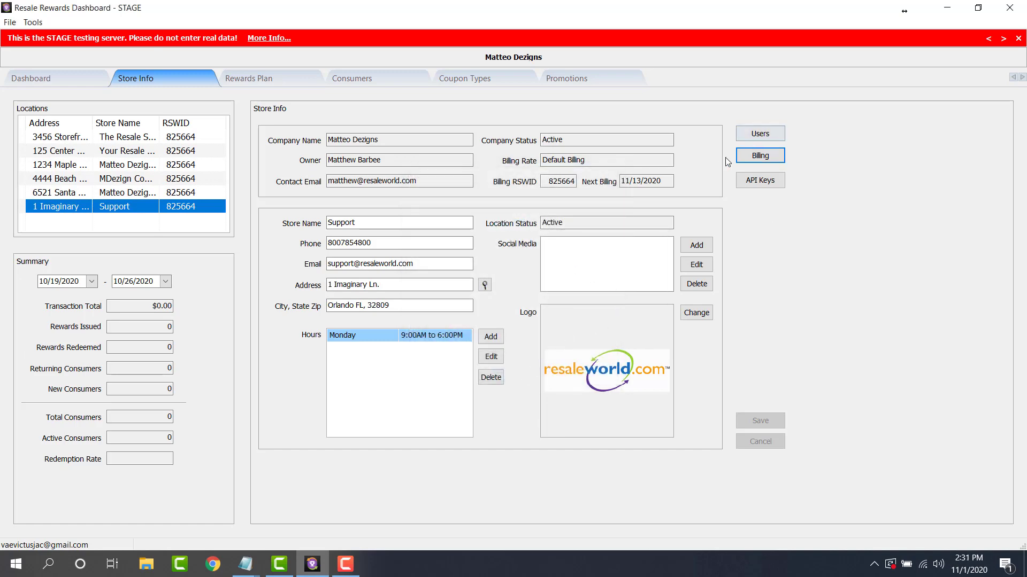
click(768, 165)
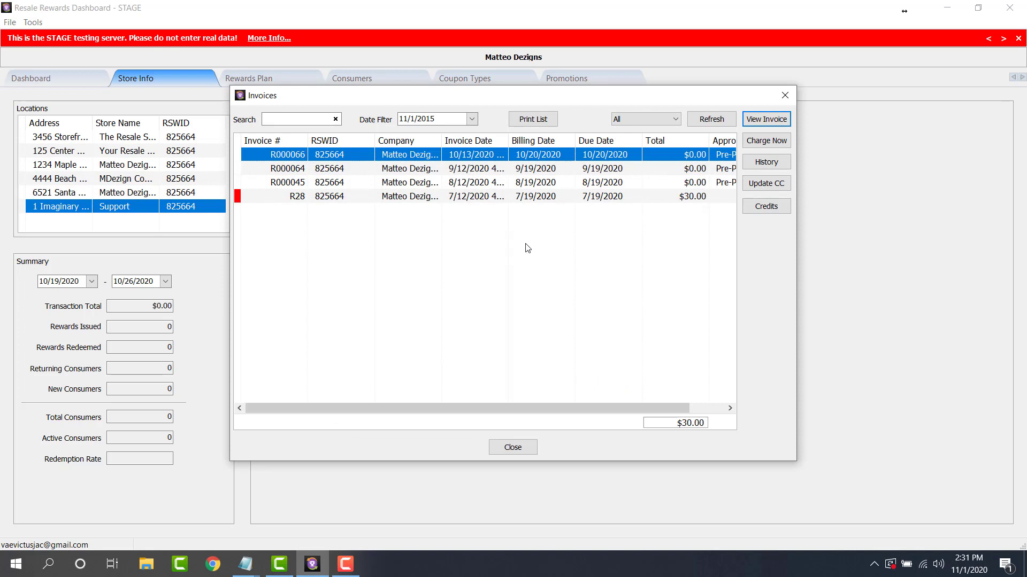
click(648, 170)
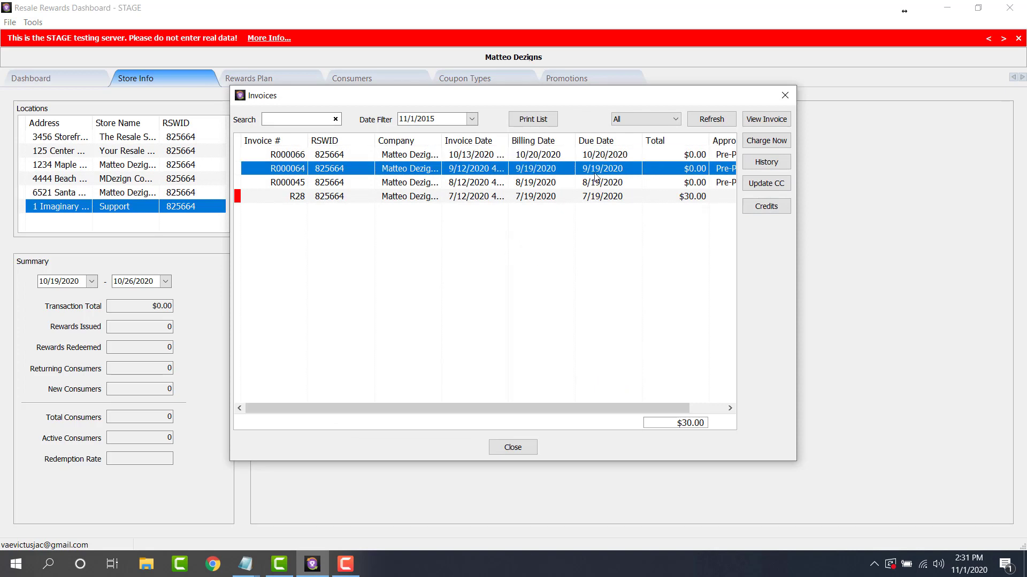
click(768, 123)
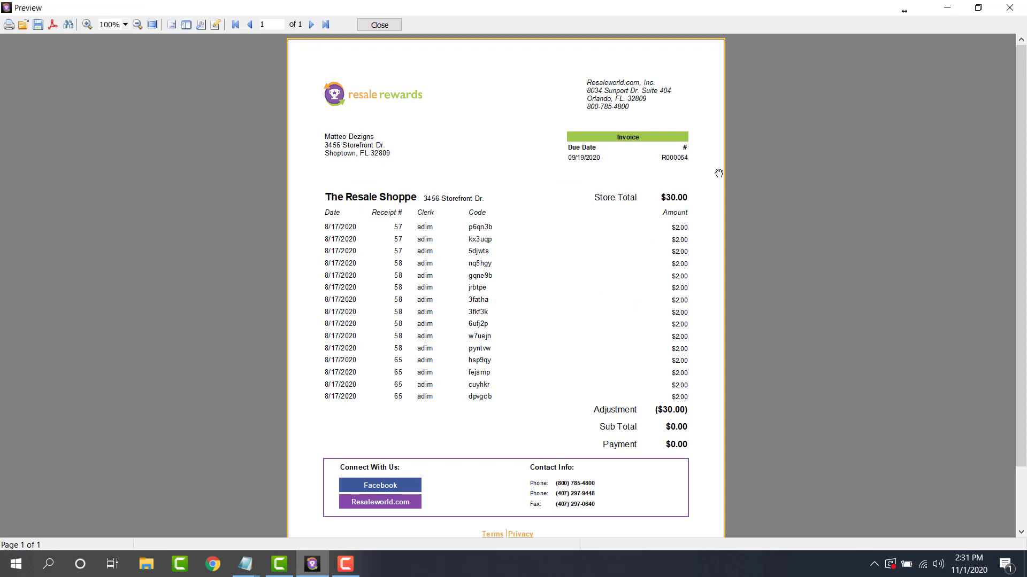
key(Escape)
click(518, 448)
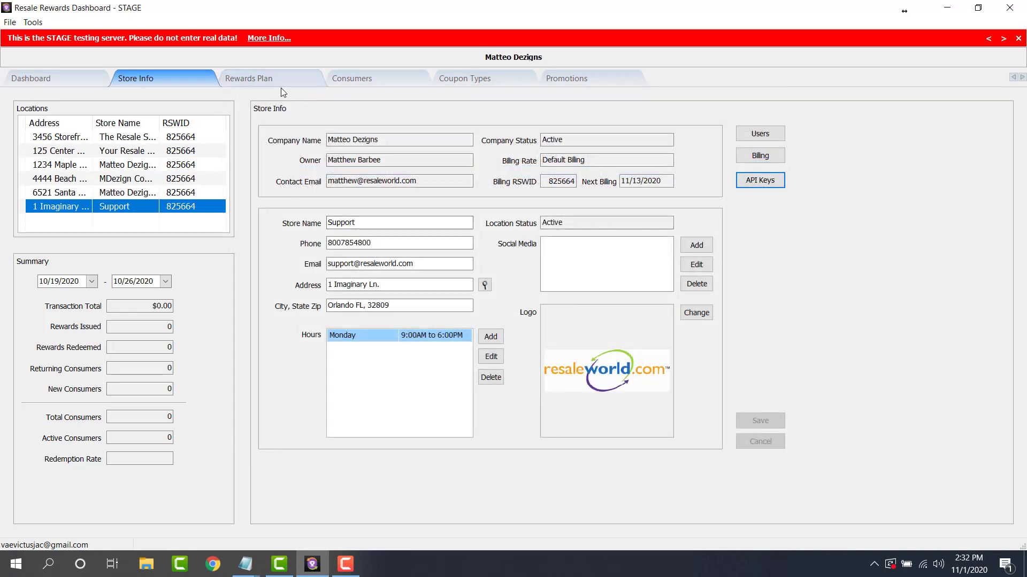
Go to Rewards Plan and keep the plan kind as Earn points for spending.
click(272, 80)
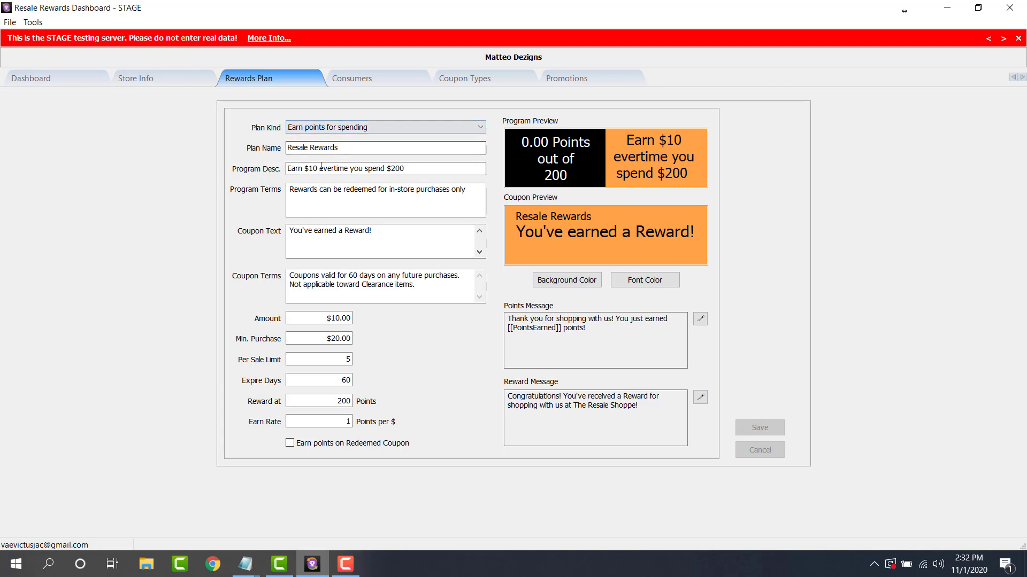
click(376, 127)
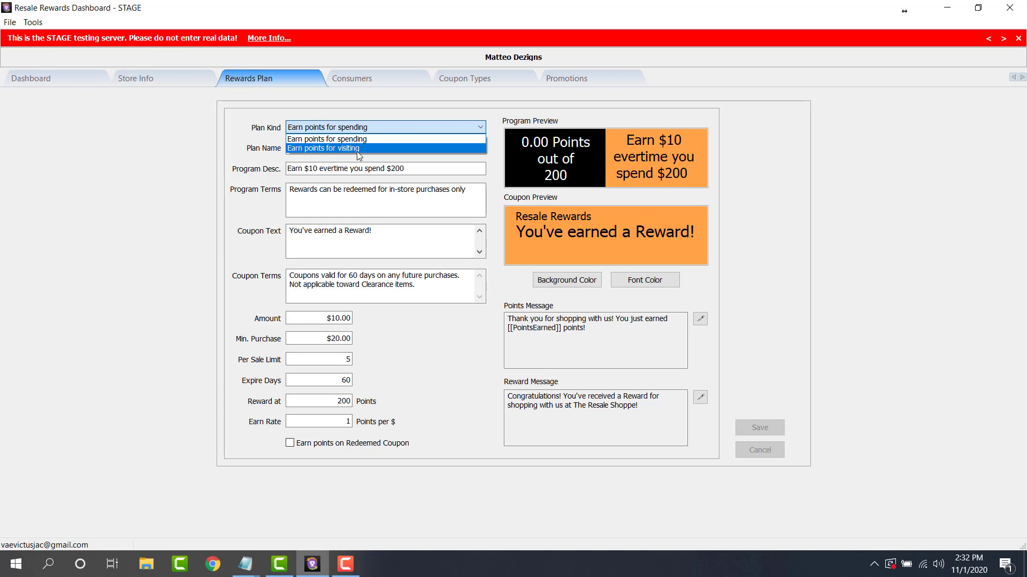
click(354, 139)
Review the Plan Name 'Resale Rewards', the Program Desc. and the Program Terms fields.
click(353, 147)
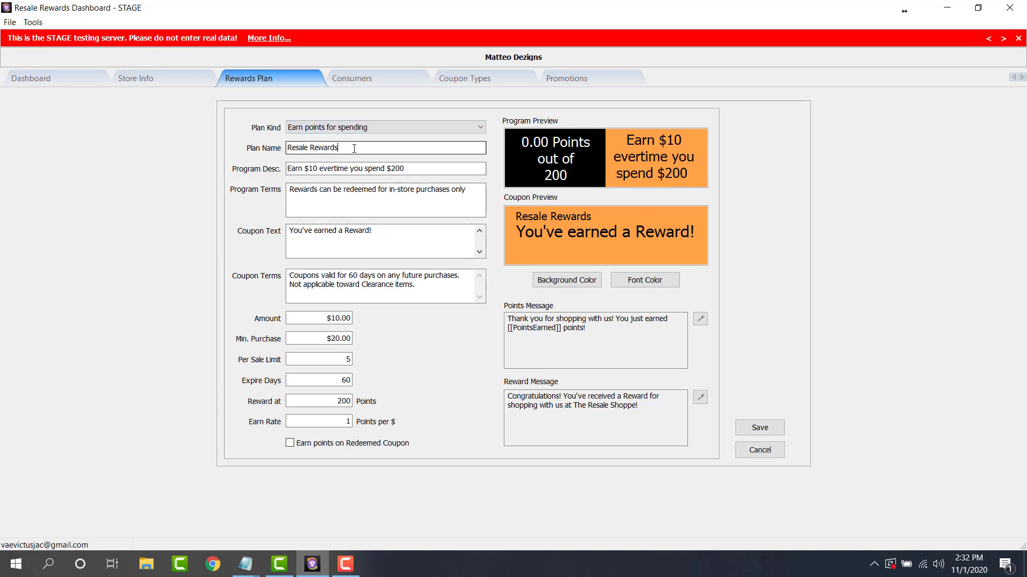
triple_click(337, 147)
drag(337, 149, 233, 152)
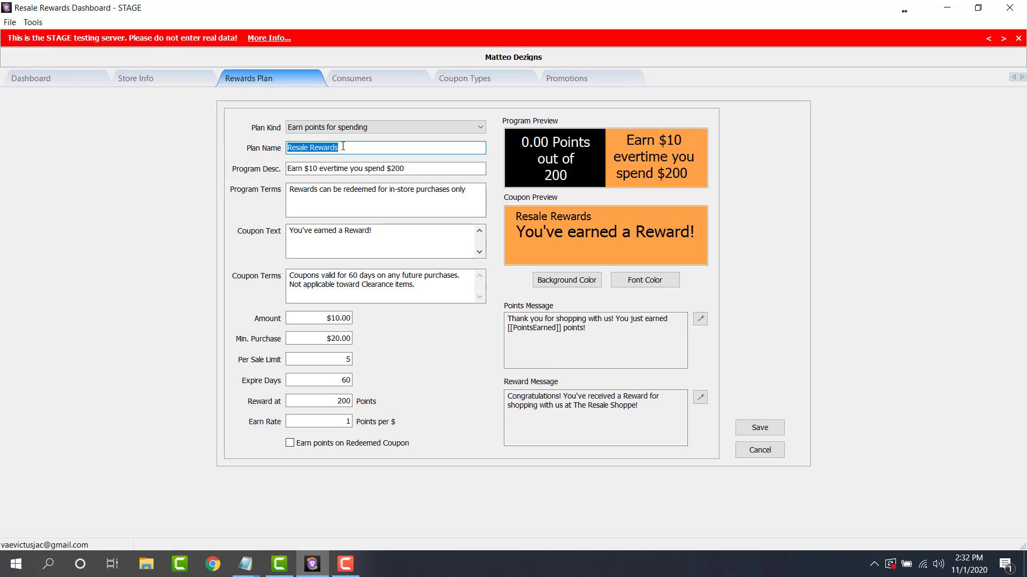
click(390, 169)
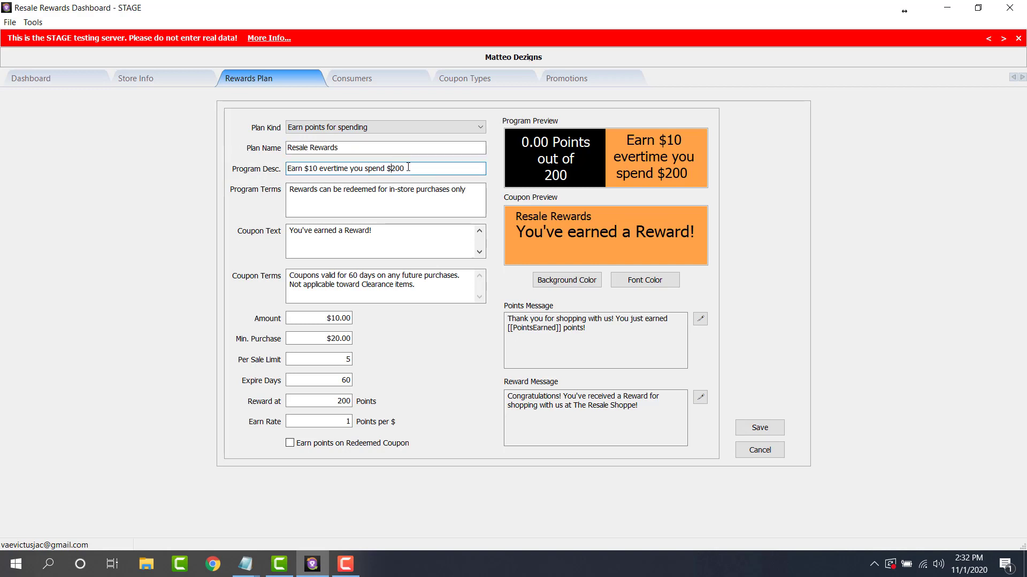
triple_click(415, 170)
click(414, 170)
click(353, 209)
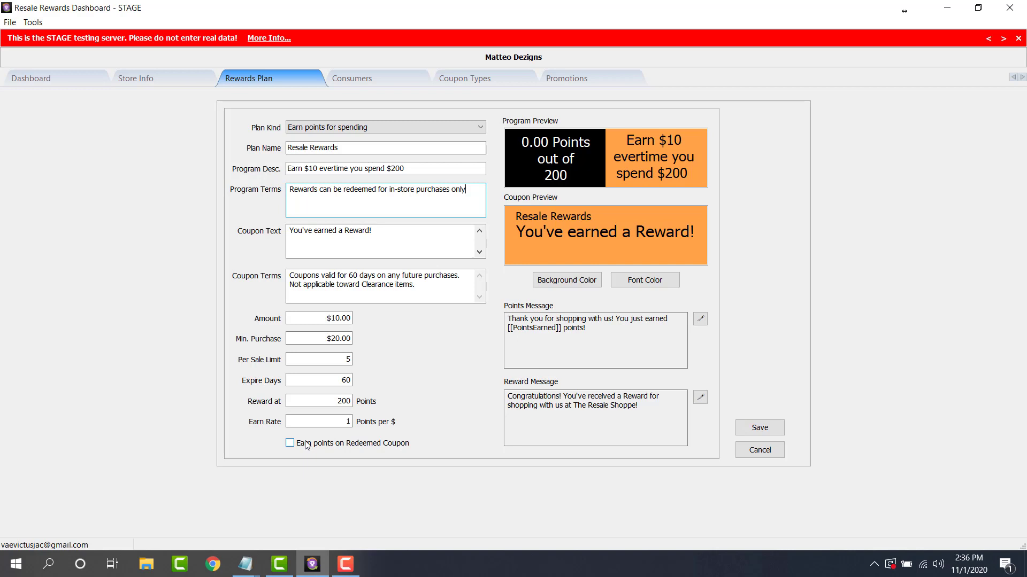
Check coupon background colours, then save the Points Message 'Thank you for shopping with us! You just earned [[PointsEarned]] points!'.
click(572, 279)
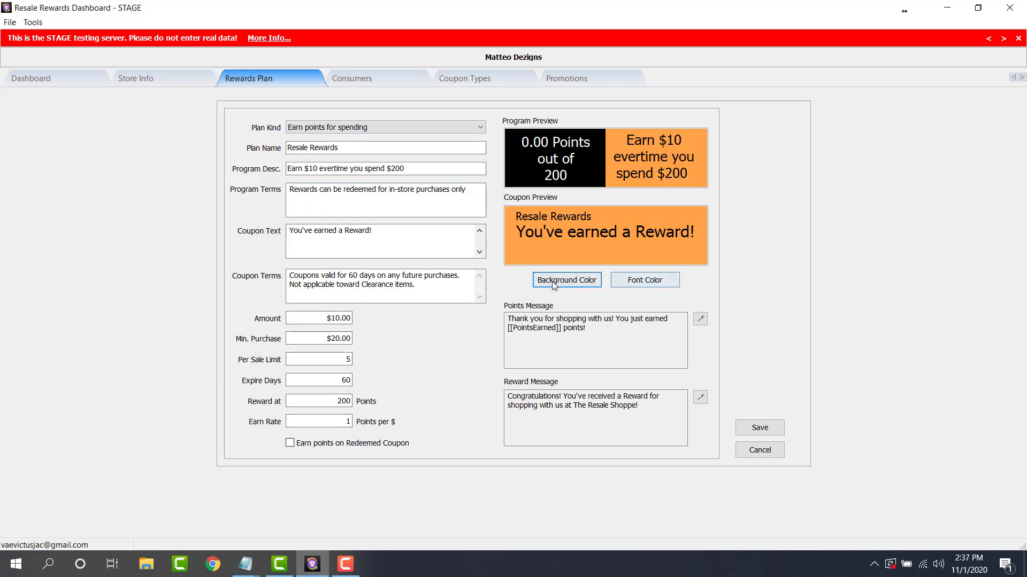
click(554, 283)
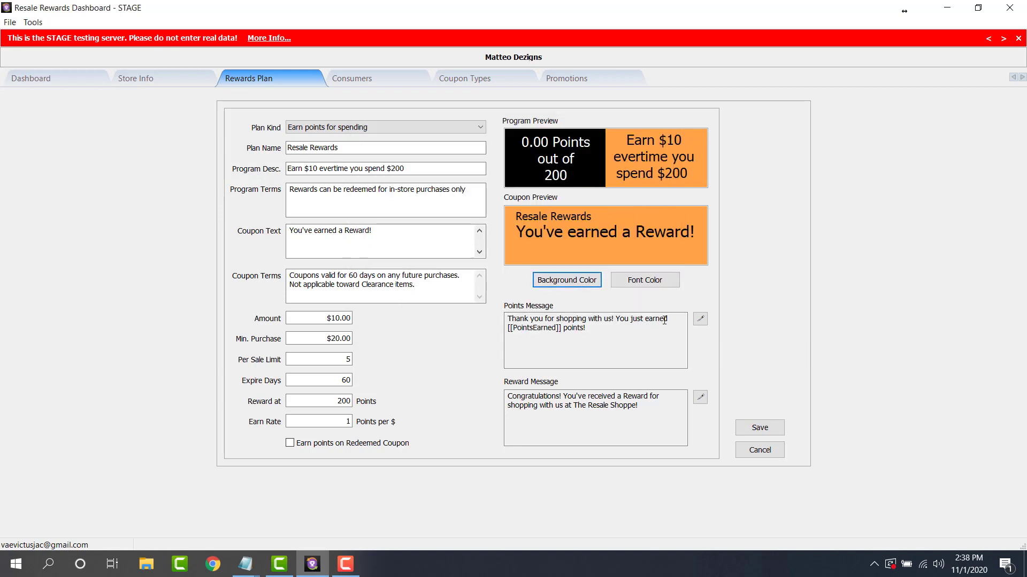
click(700, 319)
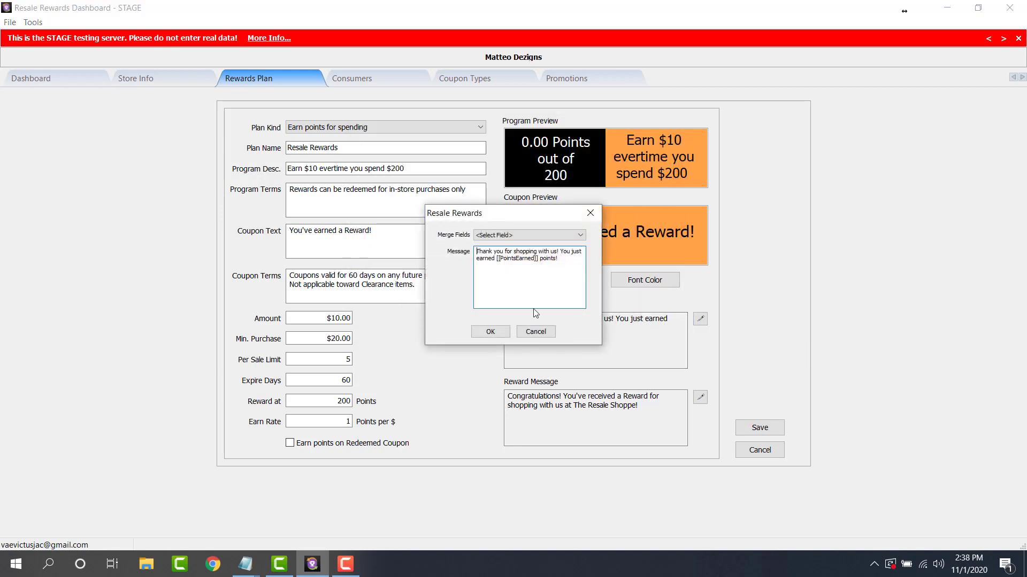
click(527, 236)
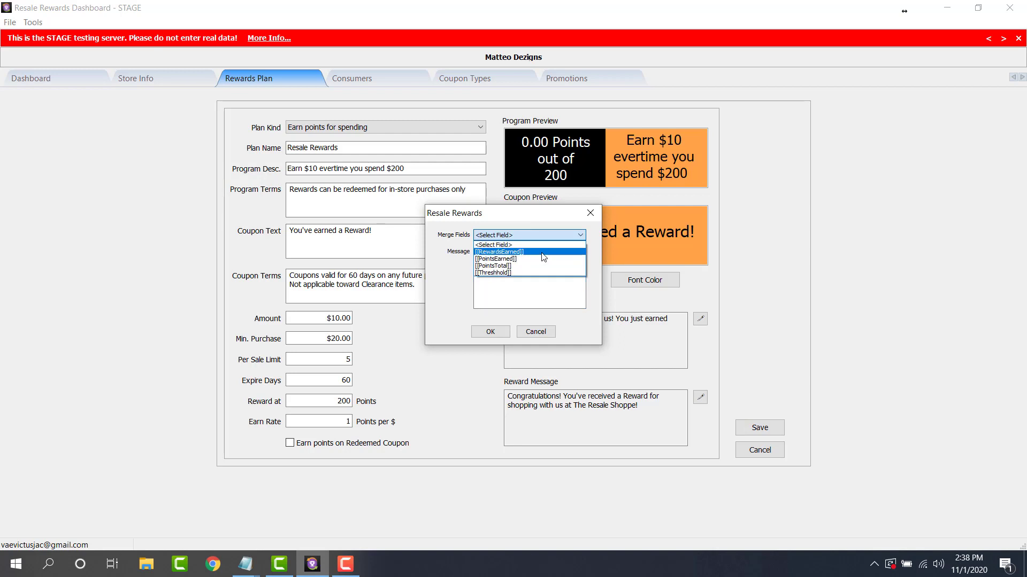
click(497, 263)
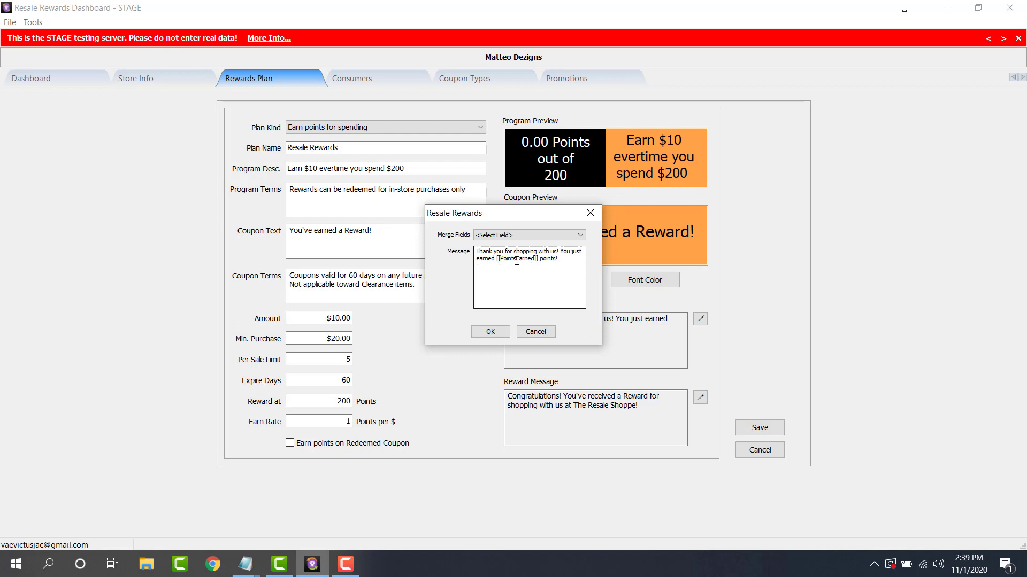
click(522, 260)
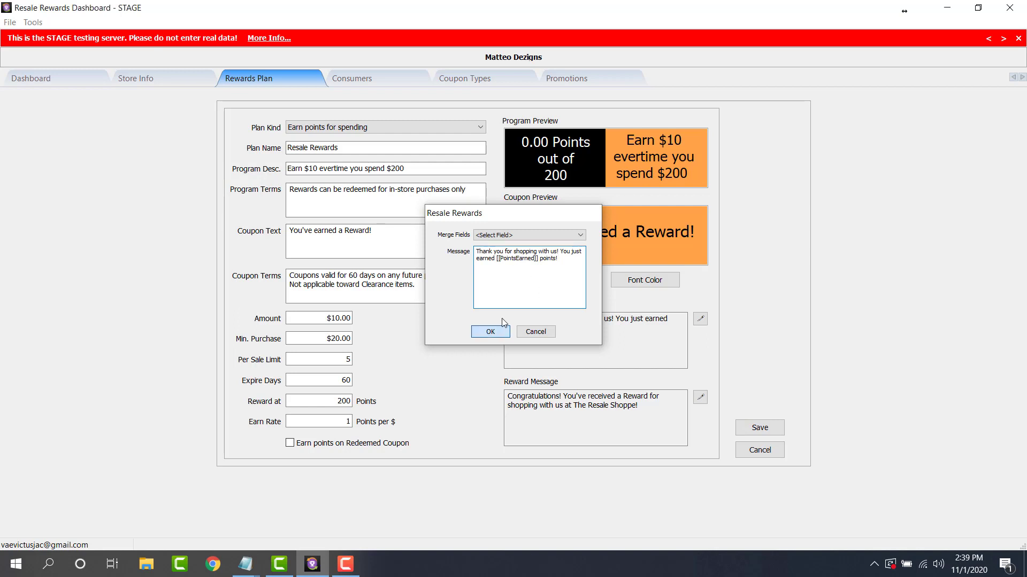
click(490, 331)
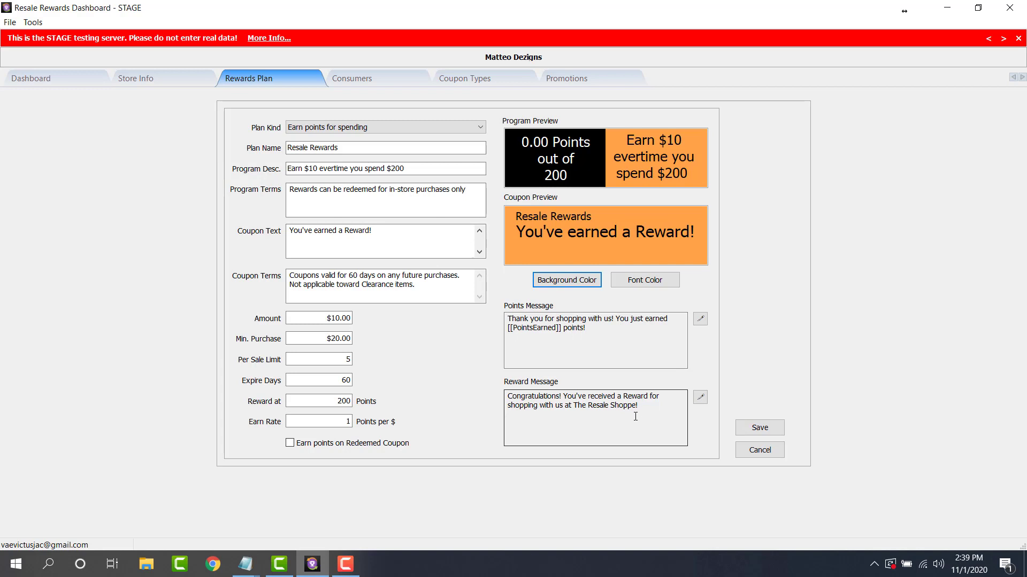
Review the Reward Message and its merge fields, cancel unchanged, and move to Consumers.
click(700, 397)
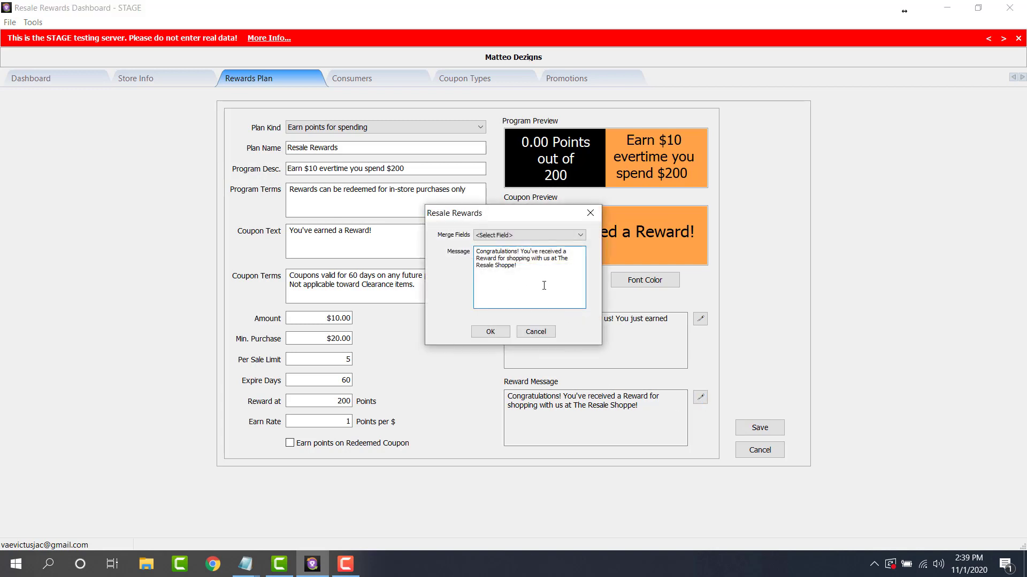
click(489, 239)
drag(525, 268, 438, 251)
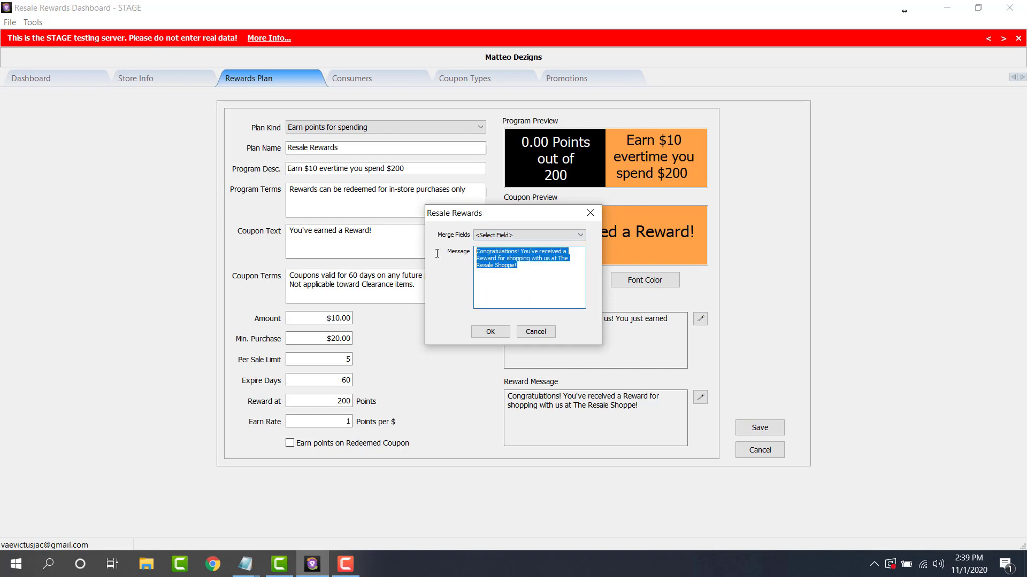
click(534, 278)
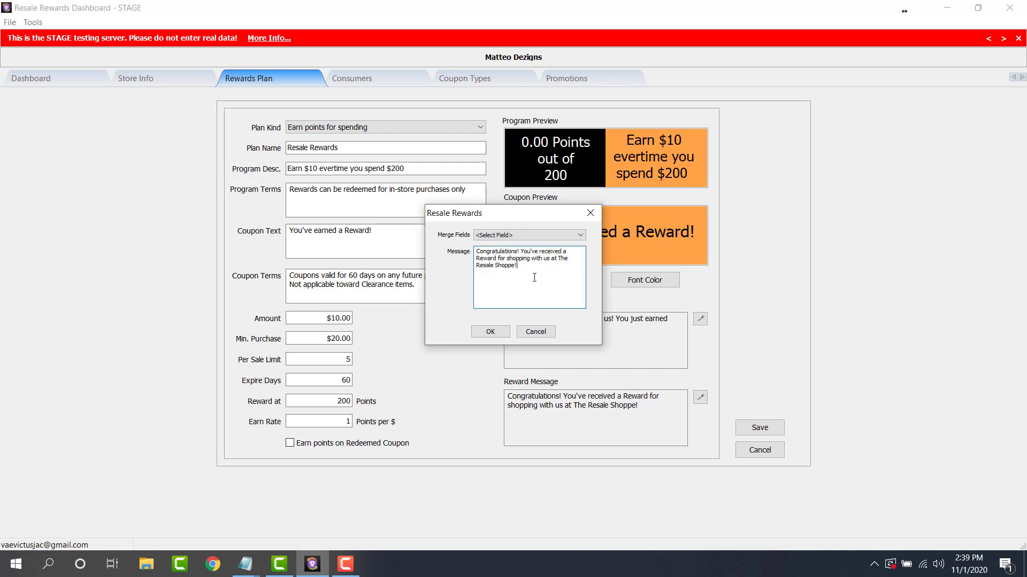
click(535, 331)
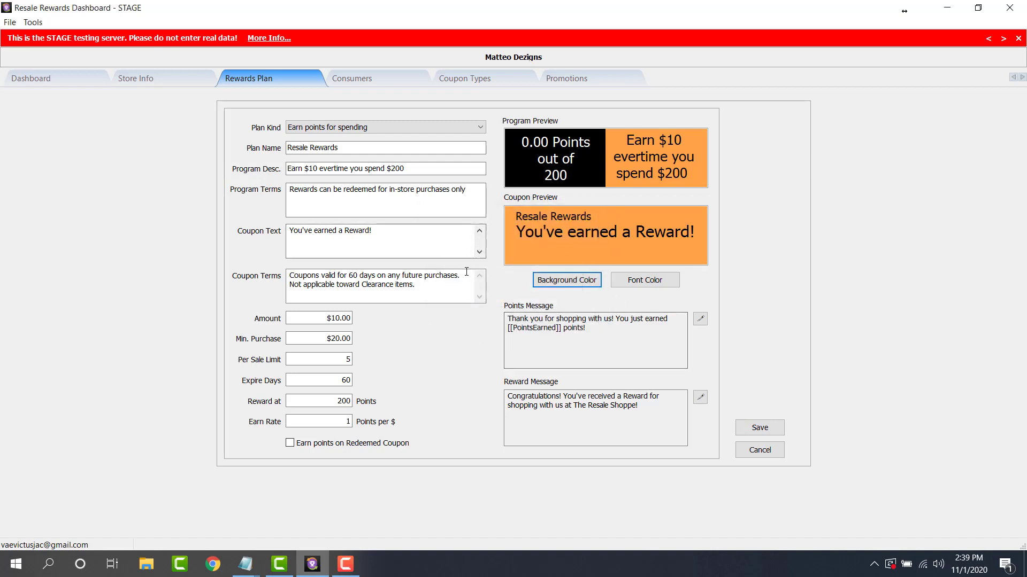
click(371, 78)
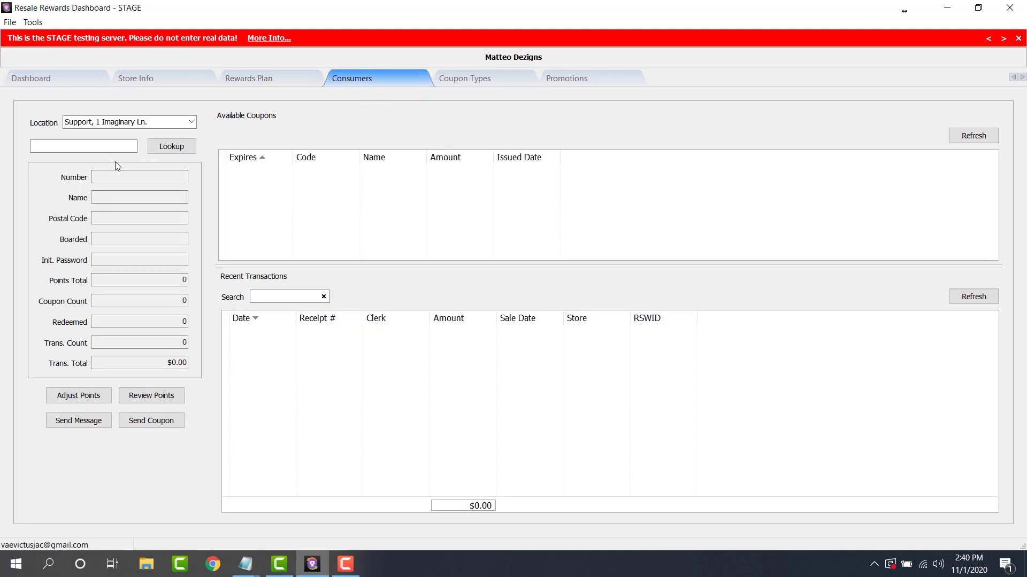
Switch the location to Matteo Dezigns, 1234 Maple Drive and ready the consumer number field.
click(191, 122)
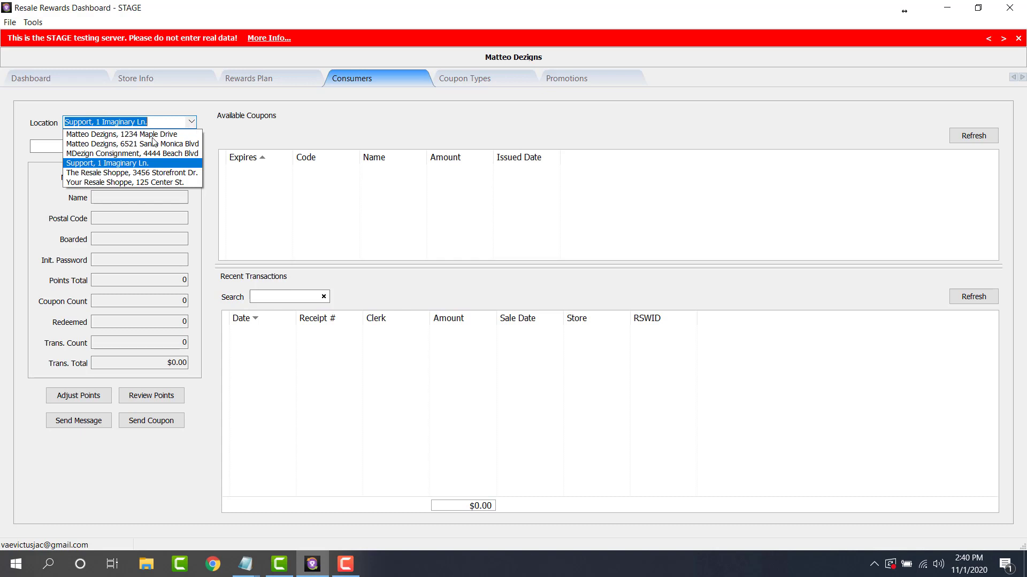
click(129, 133)
click(107, 145)
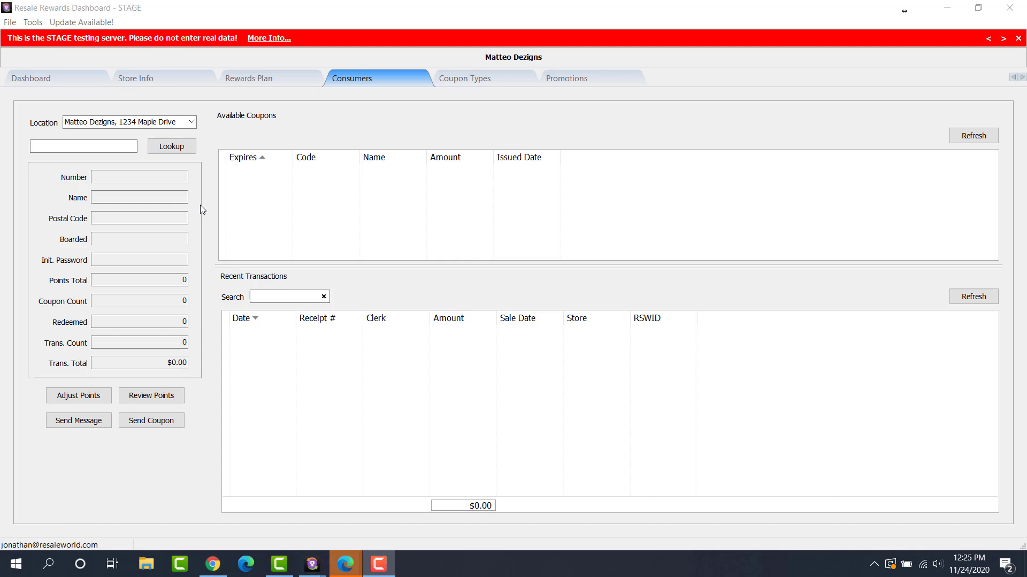
click(137, 145)
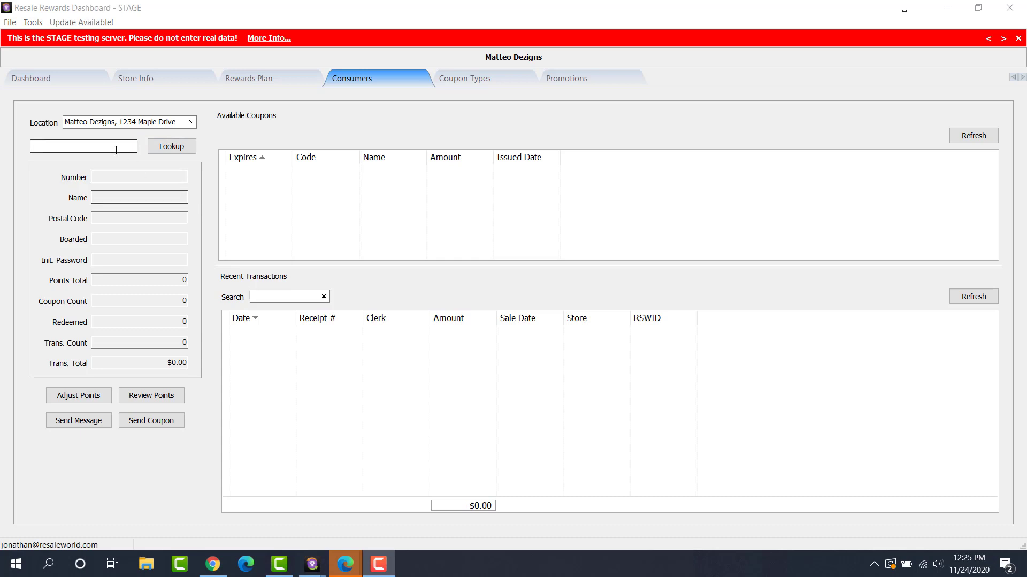
Look up the consumer and review its 75 points, 2 coupons and 4 transactions totalling $325.00.
click(149, 148)
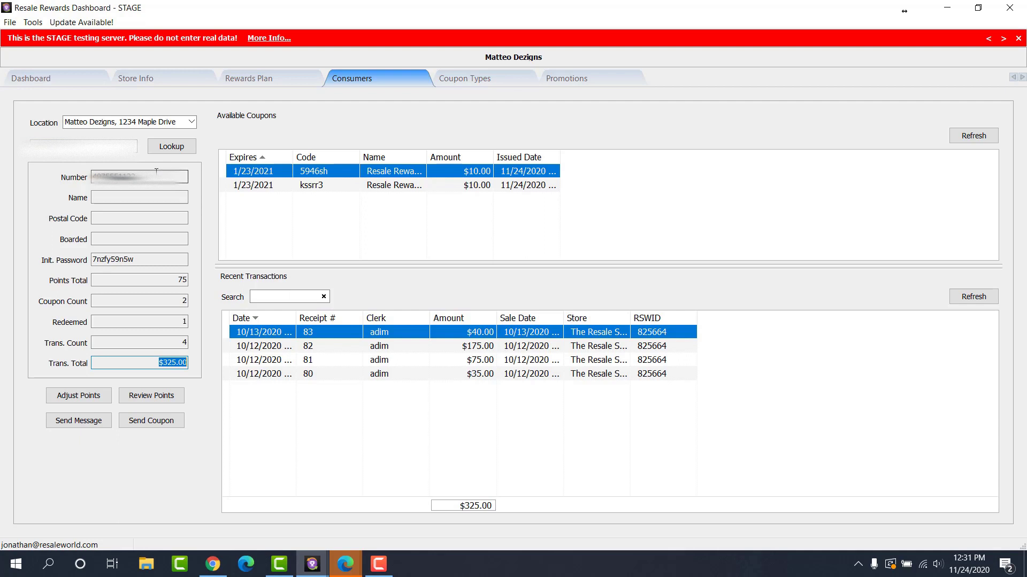
click(178, 173)
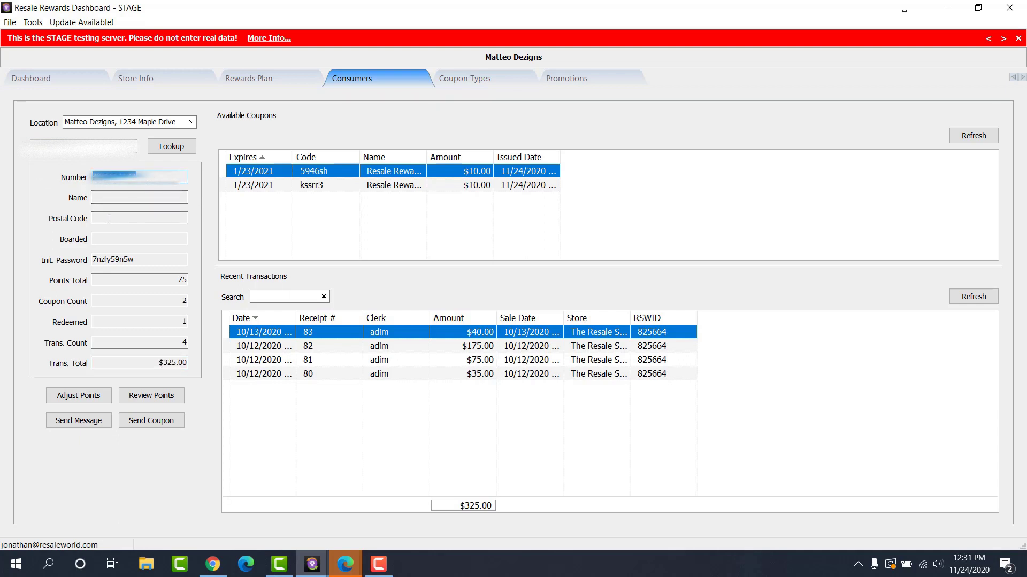
double_click(129, 261)
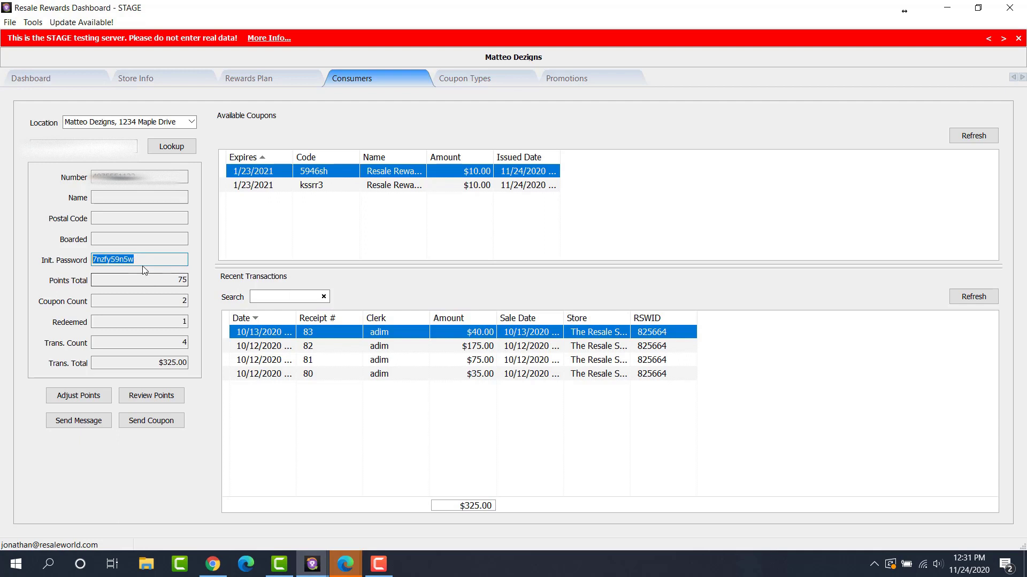
key(Tab)
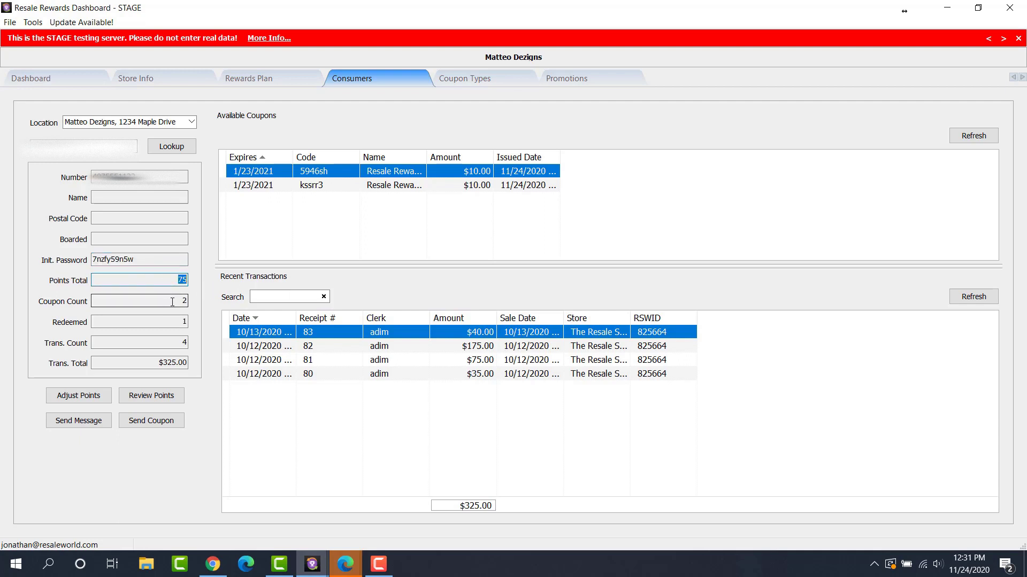
key(Tab)
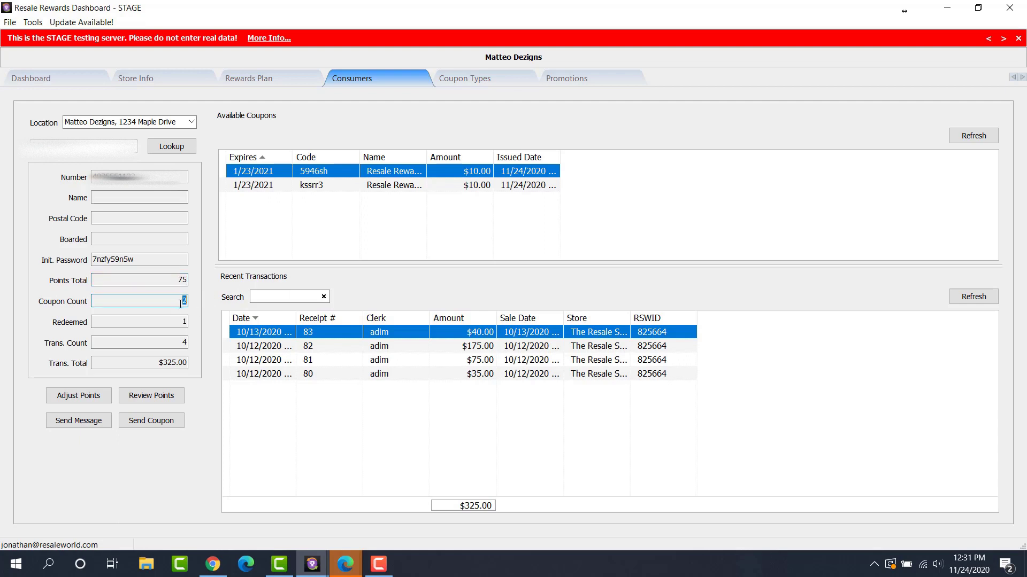
key(Tab)
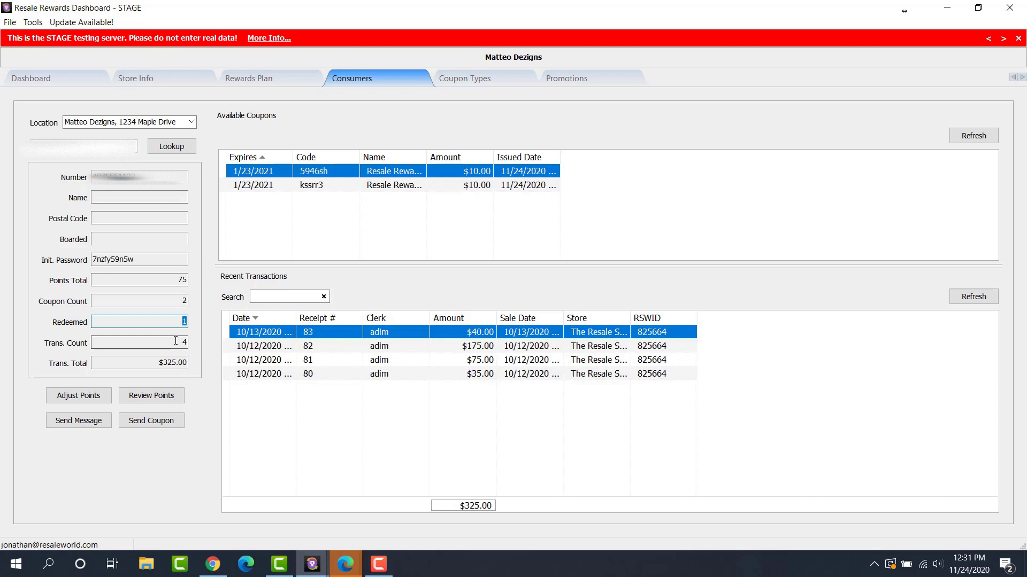
key(Tab)
key(Tab)
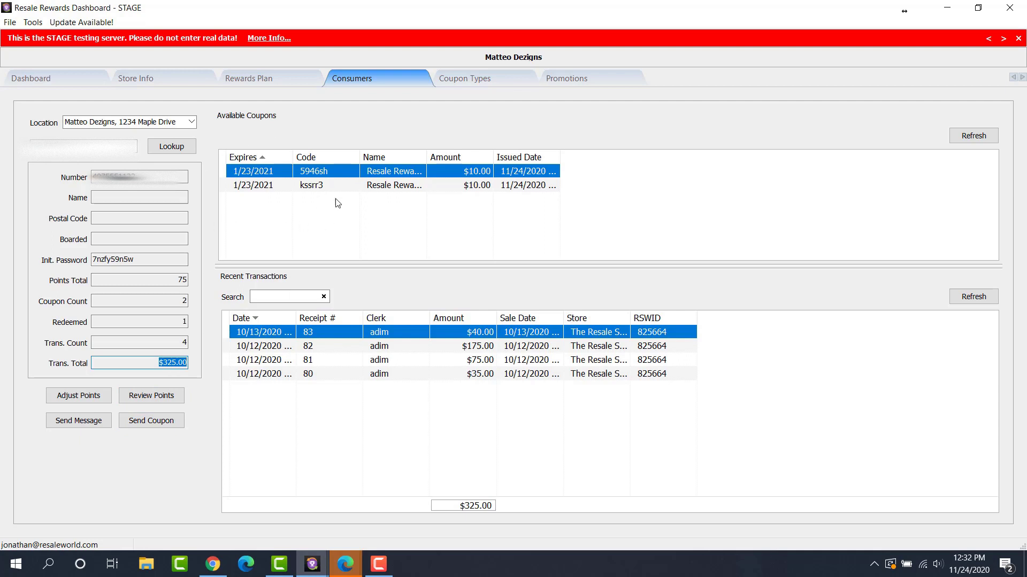
Select the consumer's kssrr3 and 5946sh coupons in turn.
click(335, 185)
click(335, 171)
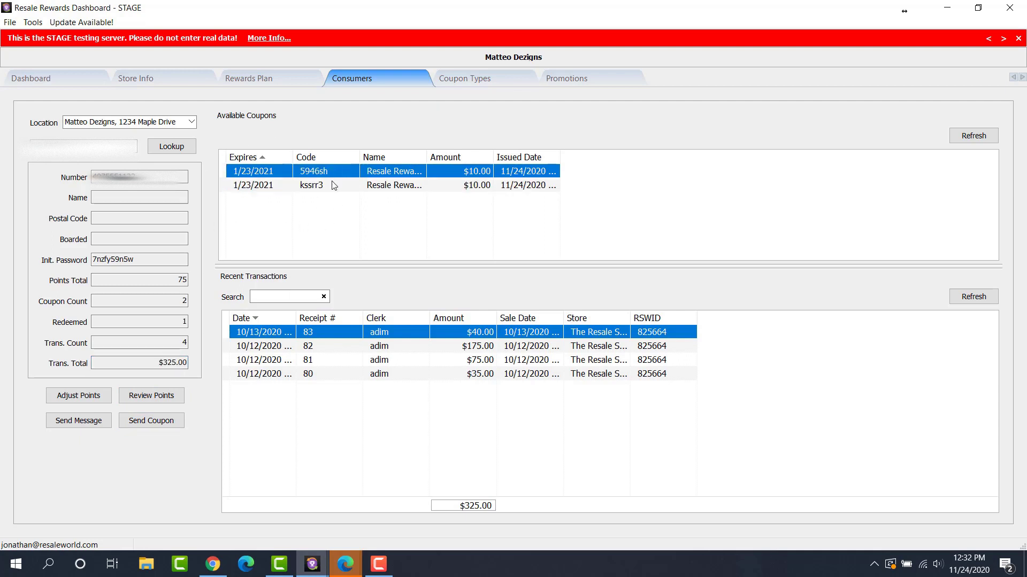
click(334, 185)
click(327, 171)
Step through transactions for receipts 80–83, then view Coupon Types with the 4th of July Sale coupon.
click(324, 347)
click(325, 364)
click(325, 374)
click(322, 358)
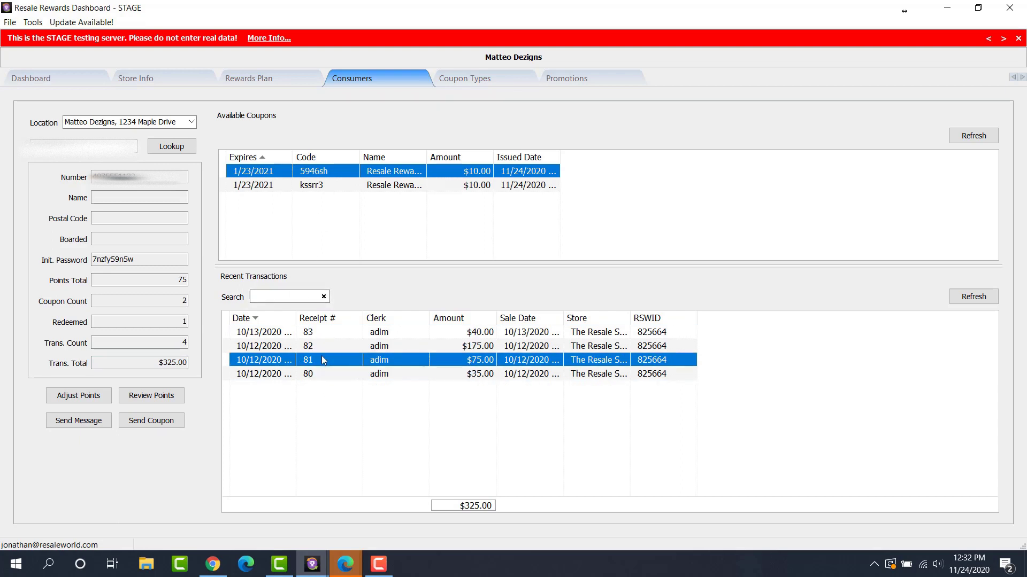
click(322, 344)
click(327, 332)
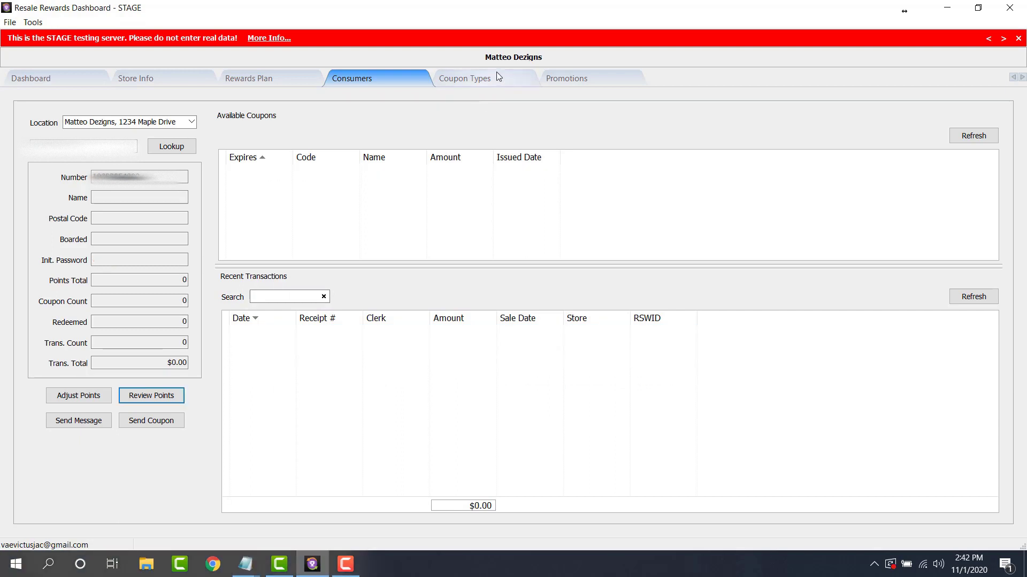
click(484, 78)
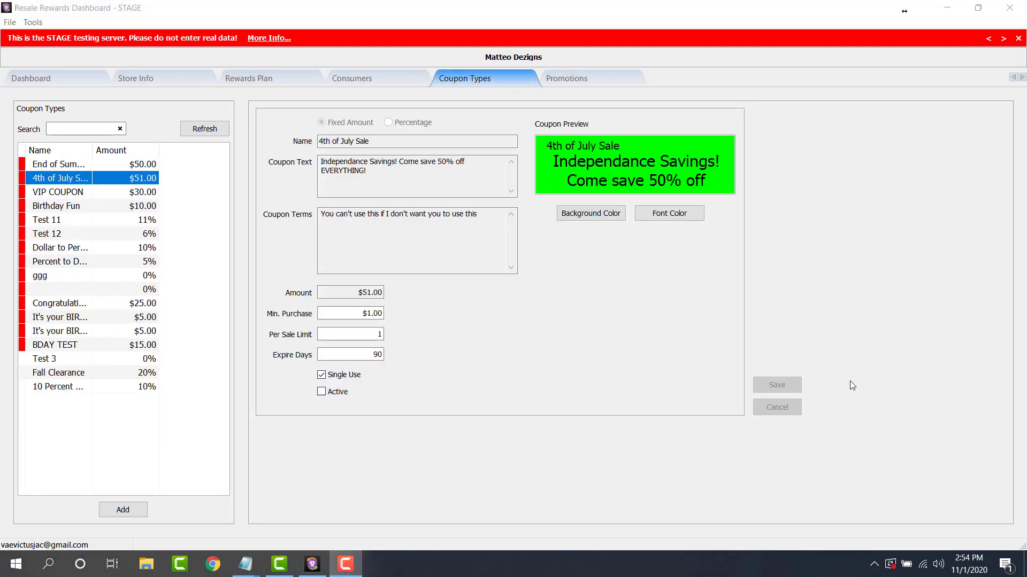
Review the Test 12 and 4th of July Sale coupon type details, then view Promotions.
click(49, 129)
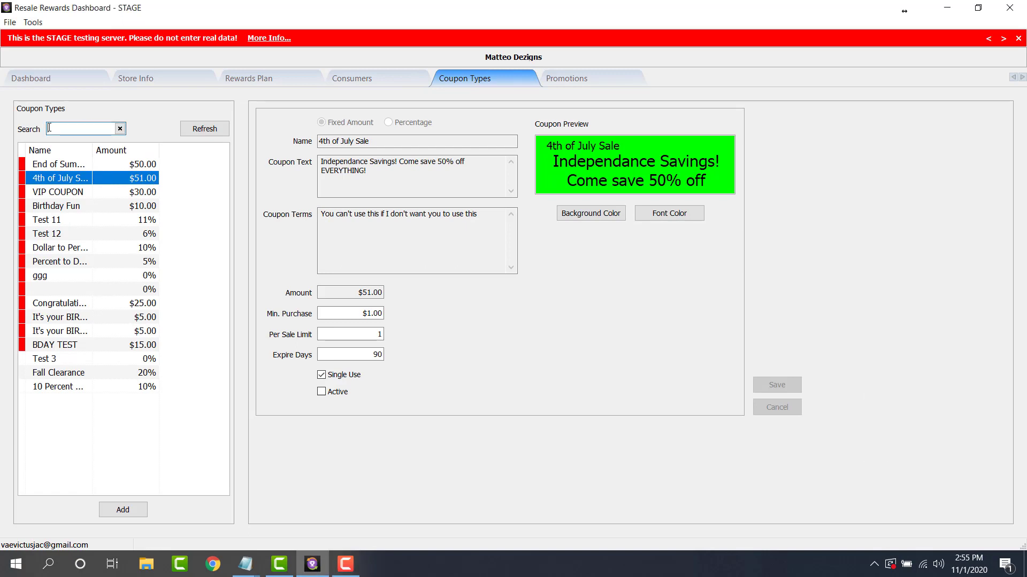
click(82, 234)
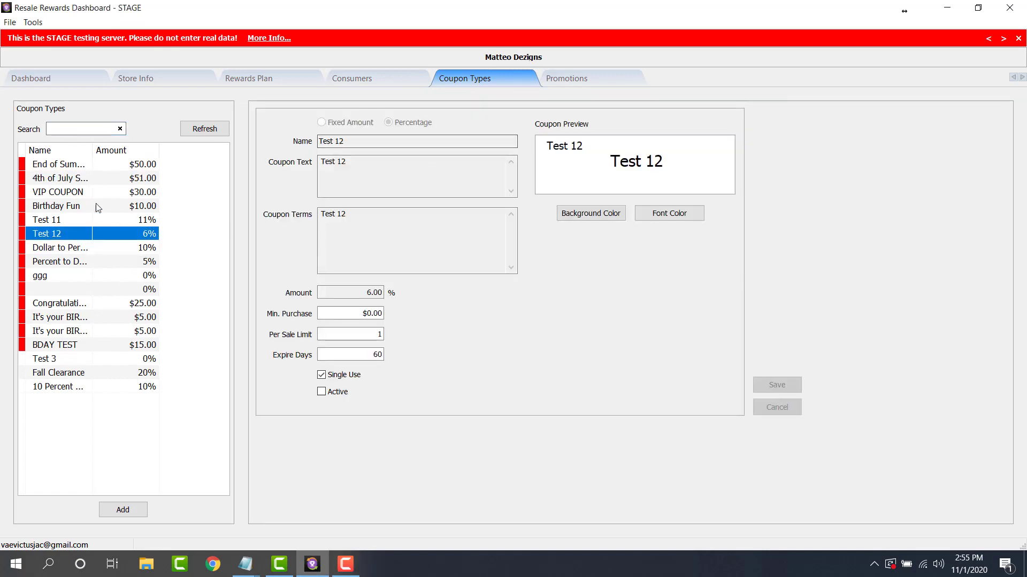
click(60, 178)
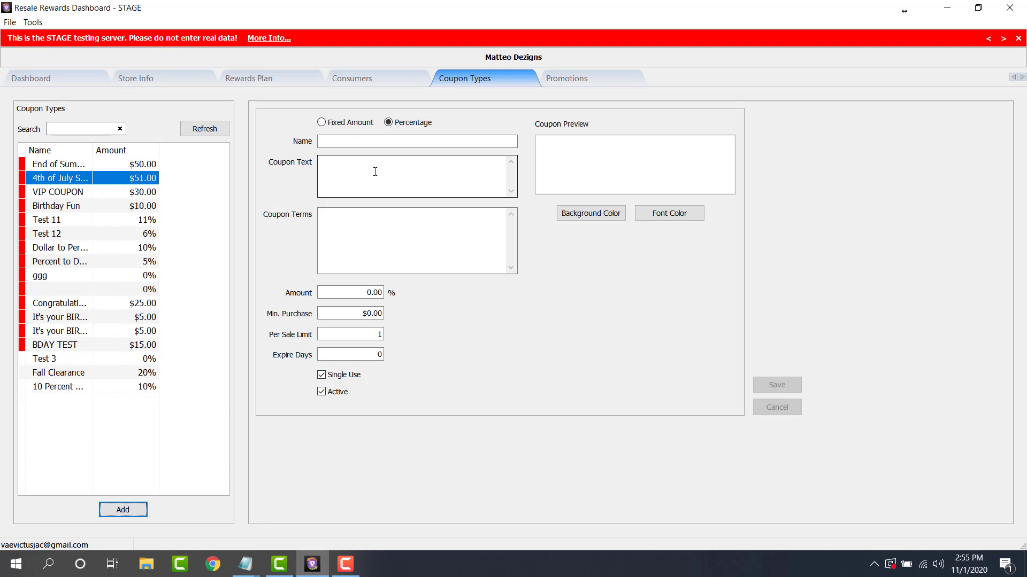
click(564, 76)
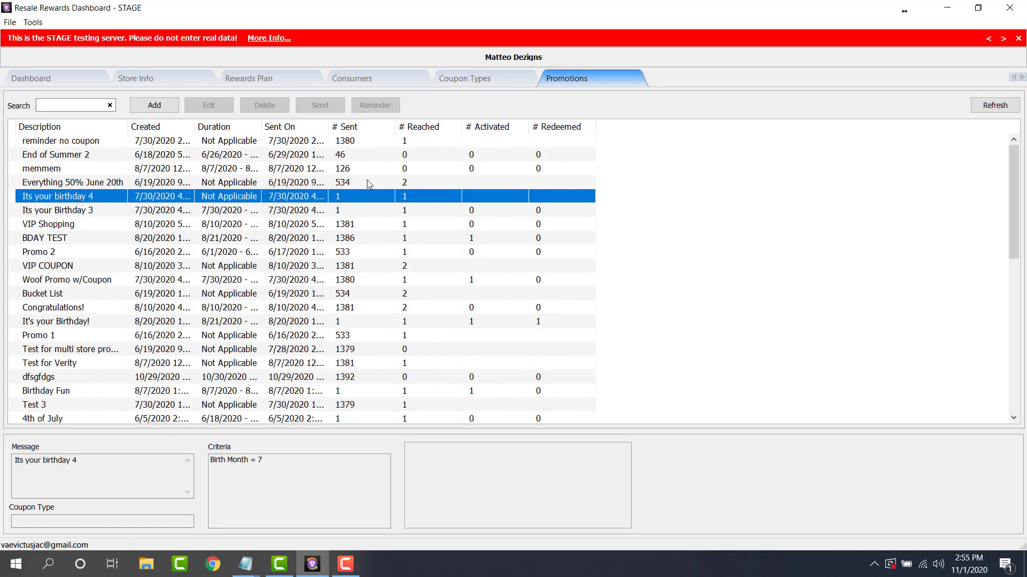